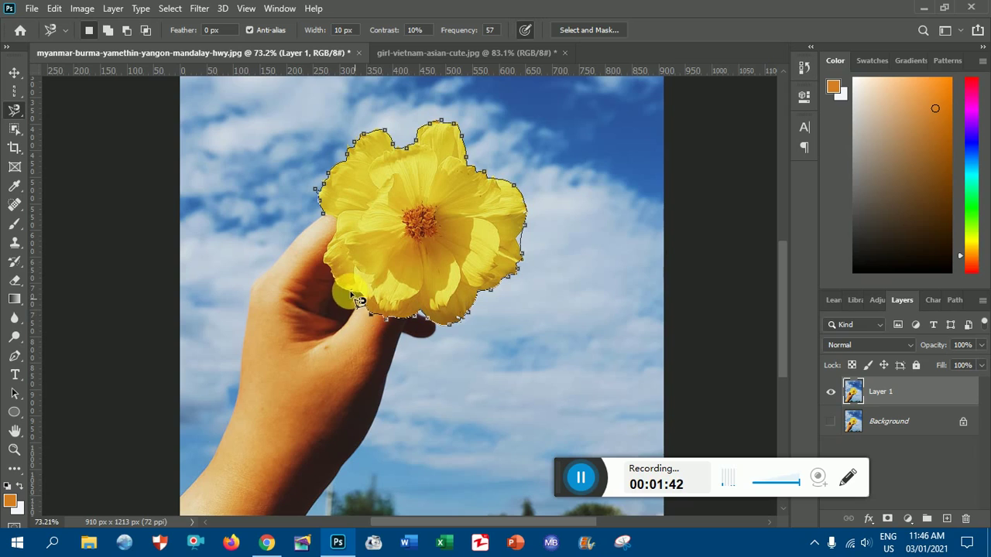
- Finish the Magnetic Lasso outline around the yellow flower, copy it to a new layer, and hide Layer 1
left_click(333, 223)
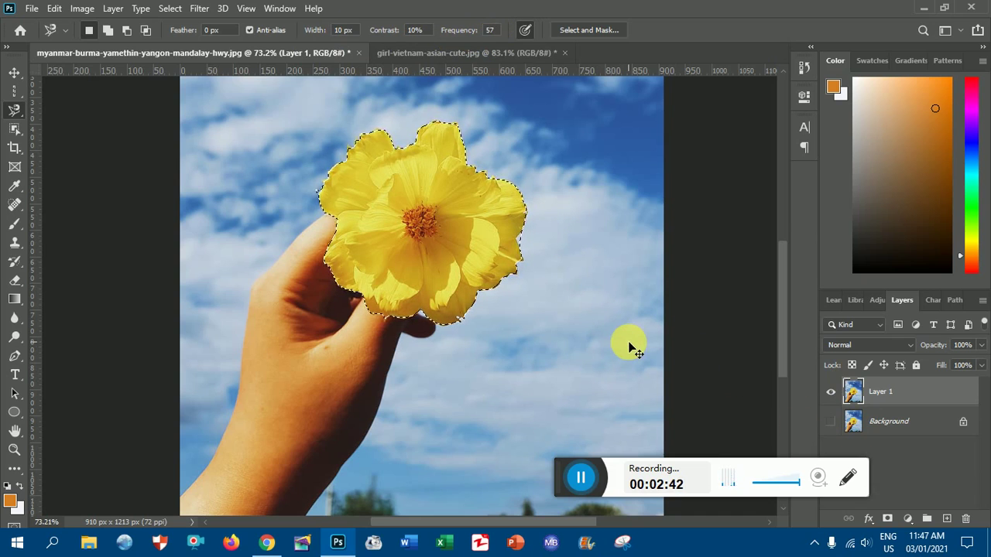
key("ctrl+j")
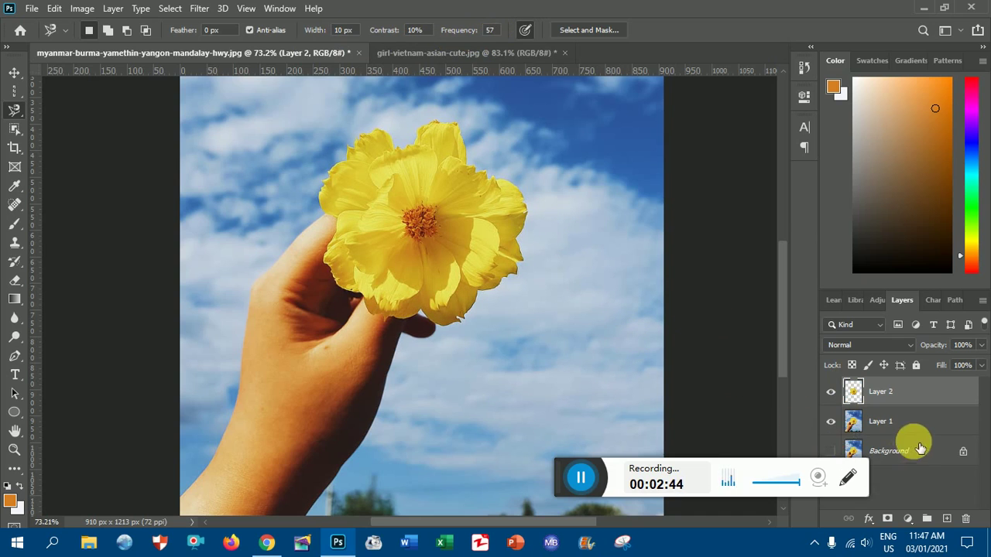
left_click(831, 422)
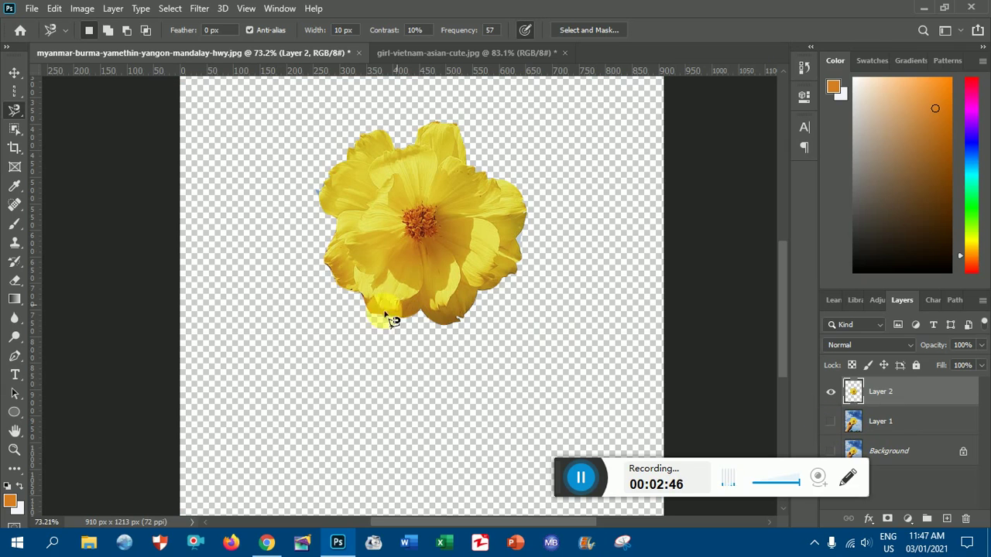
- Hide the flower cutout on Layer 2, and show and select Layer 1
left_click(830, 392)
left_click(831, 422)
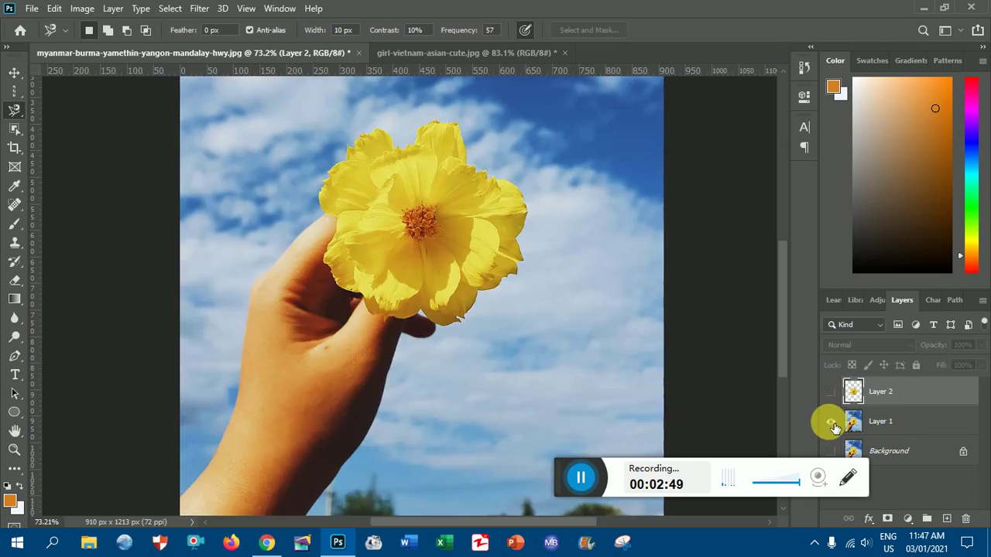
left_click(943, 428)
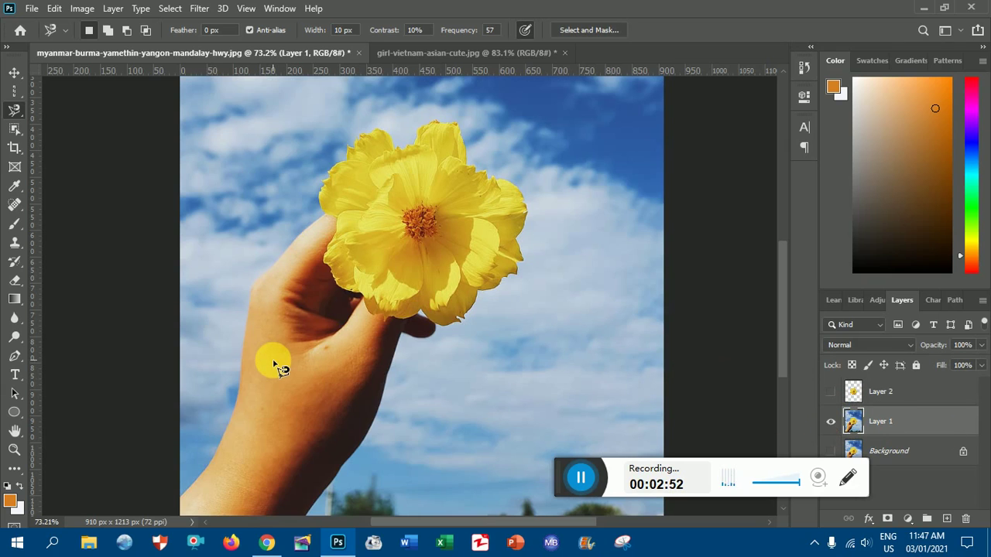
- Outline the hand and forearm with the Magnetic Lasso, copy them to a new layer, and check the cutout with Layer 1 hidden
scroll(280, 369, "down", 2)
left_click_drag(291, 391, 343, 369)
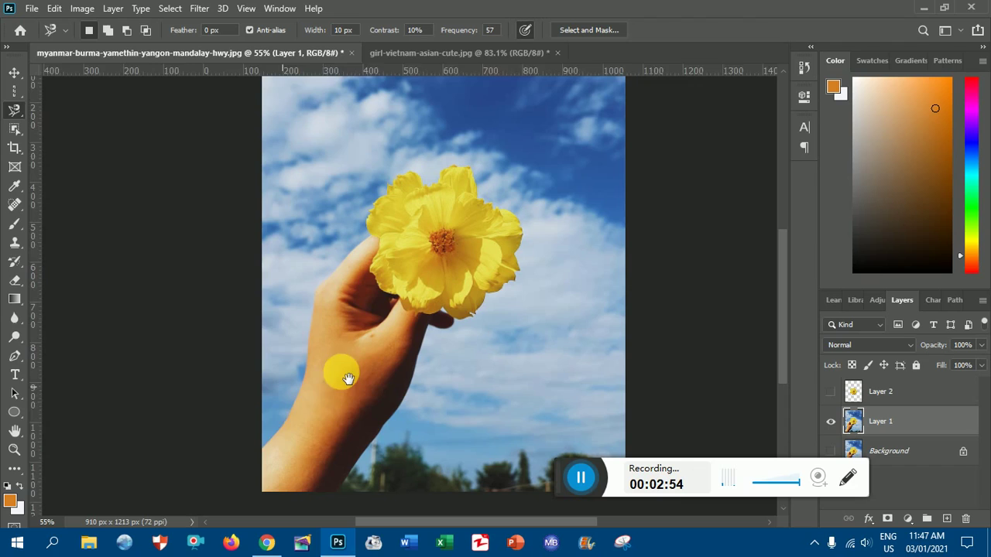
left_click(264, 447)
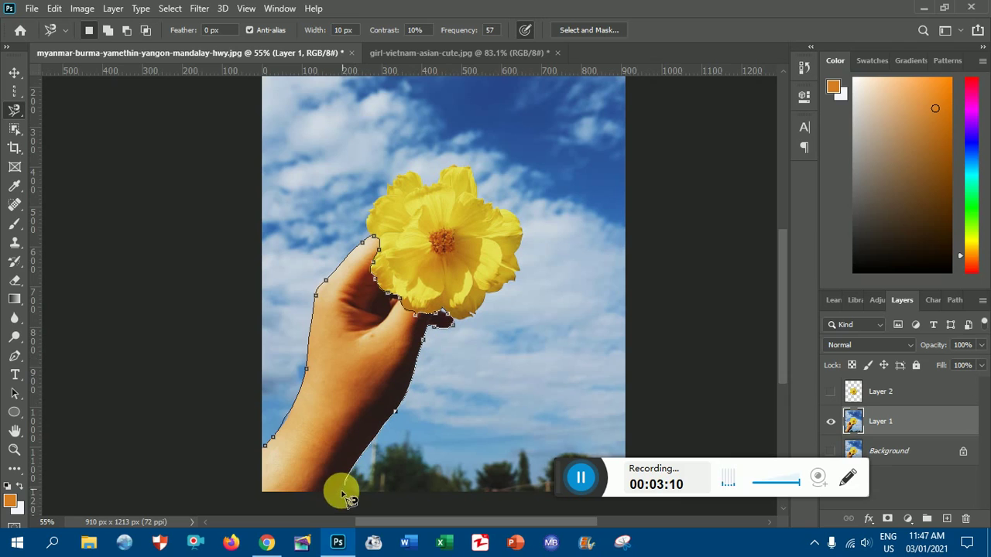
left_click(265, 484)
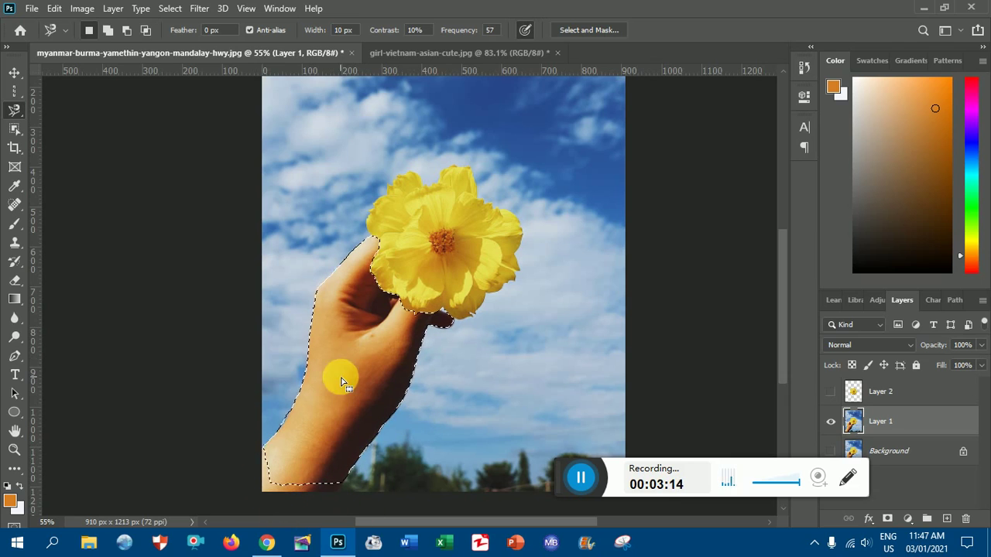
key("ctrl+j")
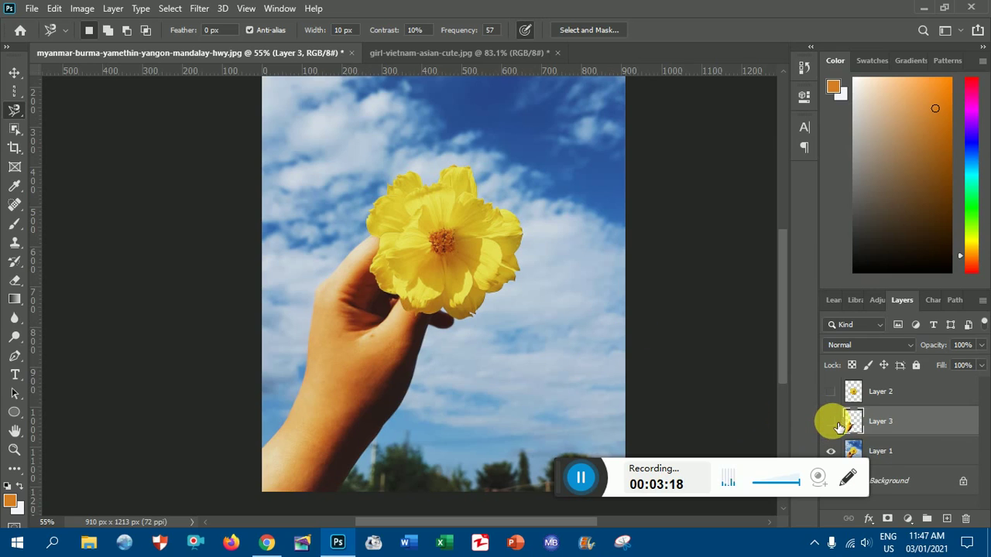
left_click(831, 451)
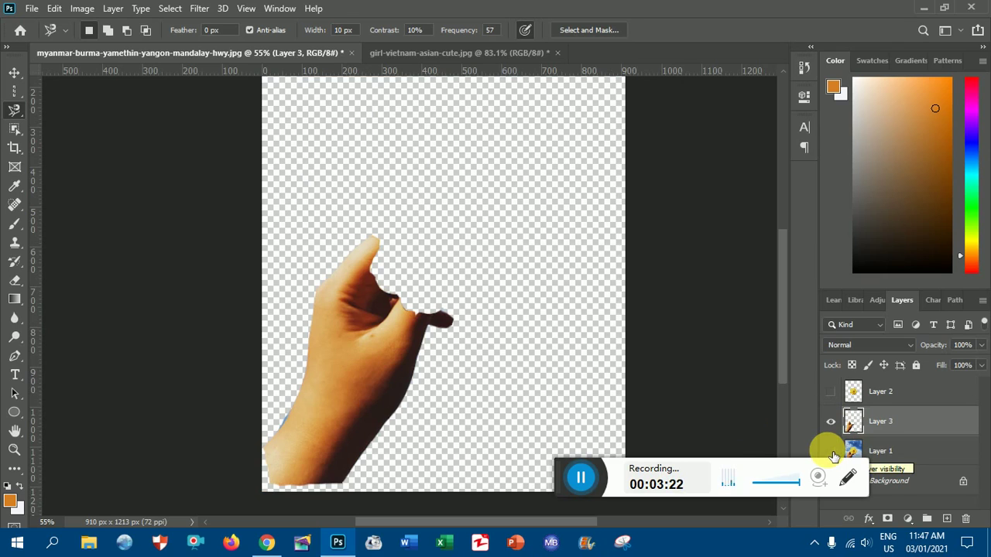
left_click(831, 451)
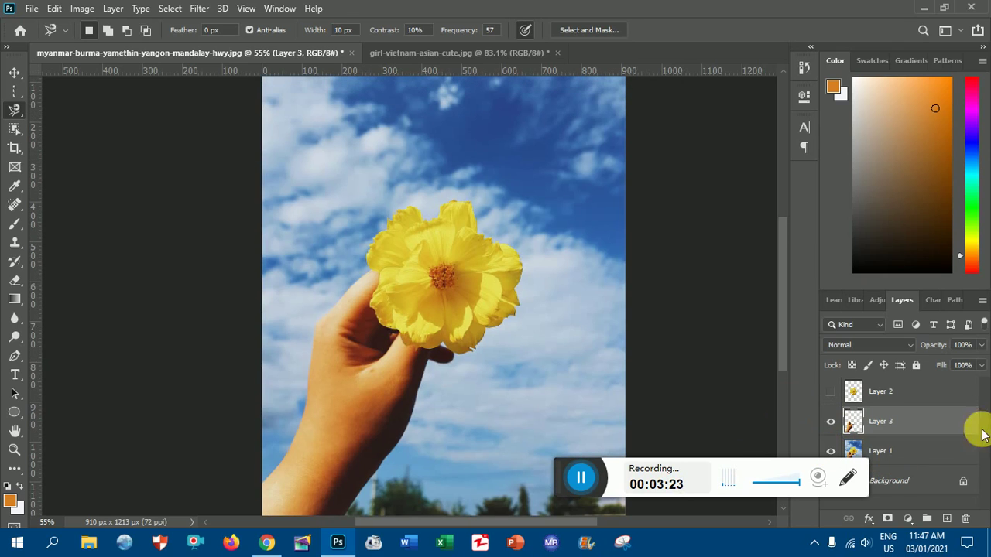
- Select Layer 1 and set the Magnetic Lasso contrast to 100%
left_click(912, 456)
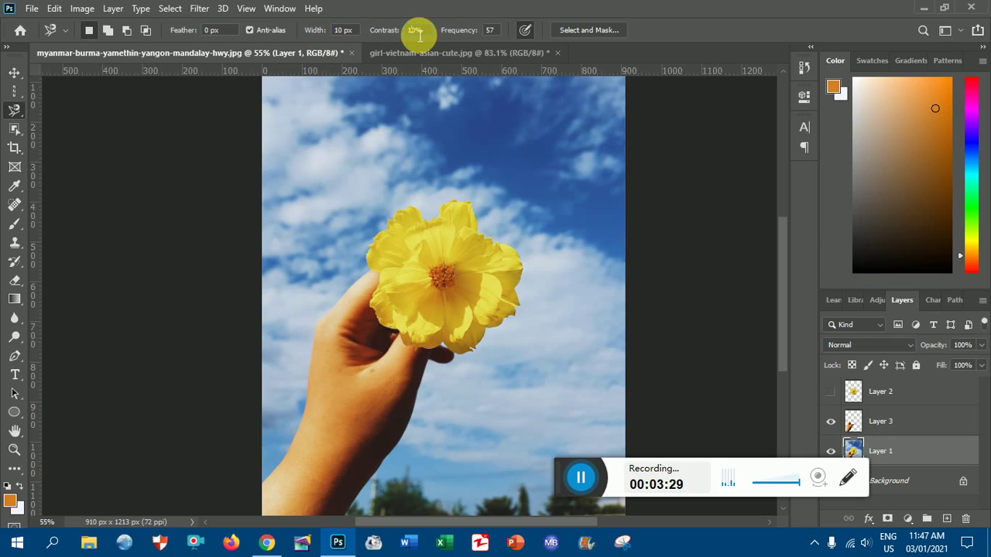
type("100")
key("Return")
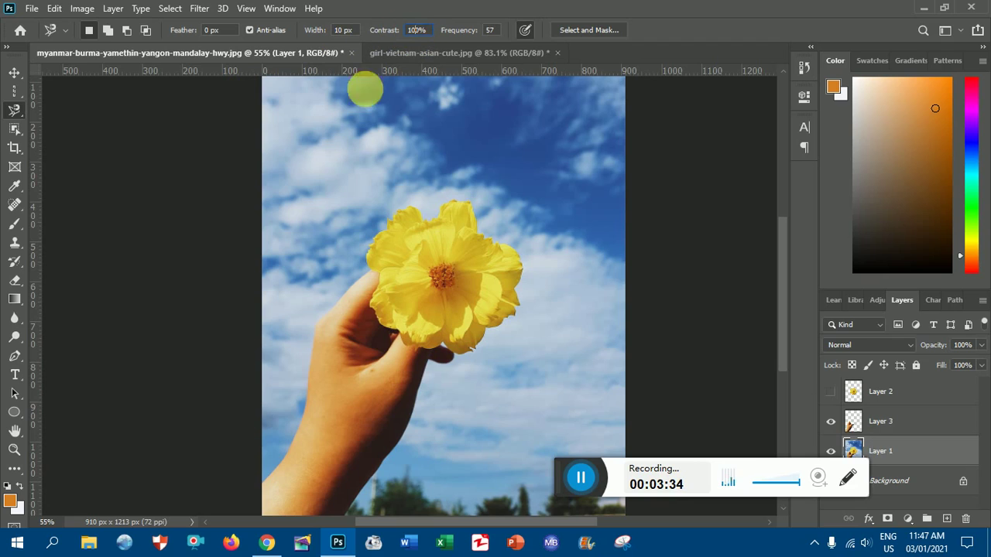
- Try outlining the flower with the Magnetic Lasso at 100% contrast, and clear the selection
left_click(379, 219)
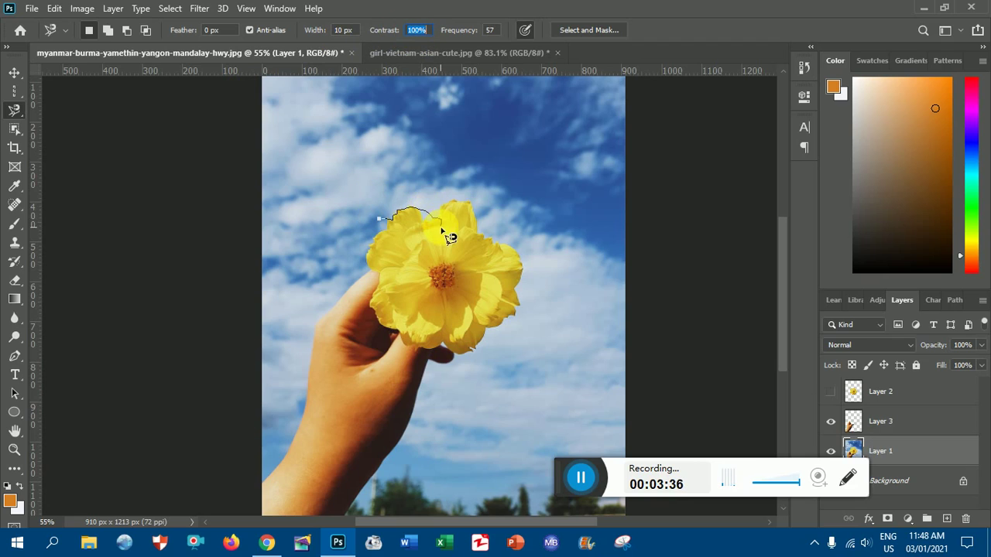
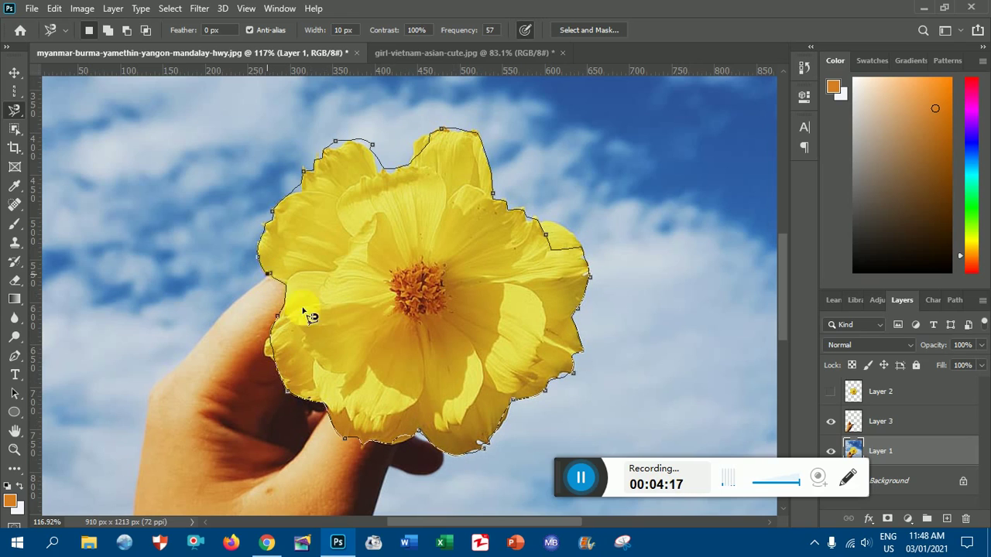
double_click(310, 315)
key("ctrl+d")
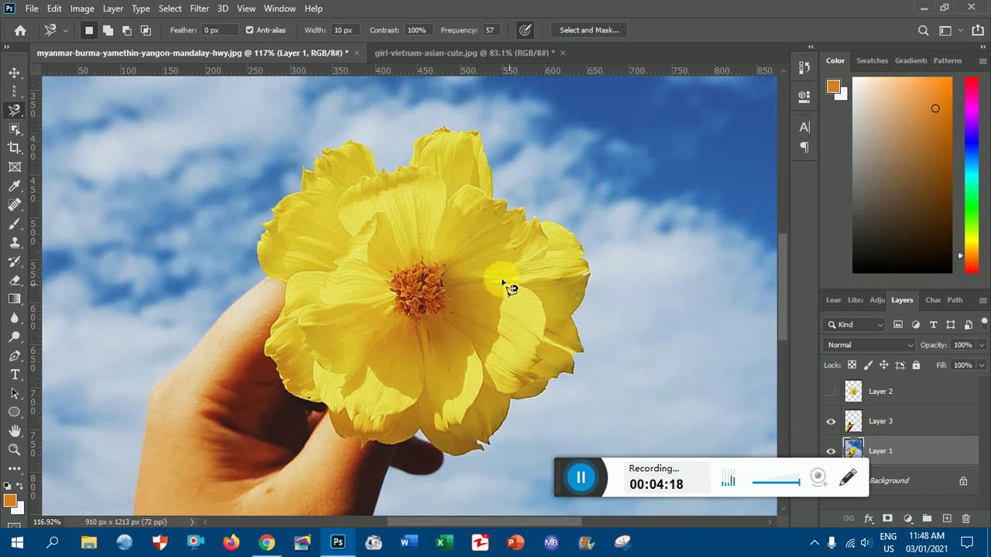
- Set the Magnetic Lasso frequency to 90 and outline the whole flower on Layer 1 as a closed selection
left_click(488, 31)
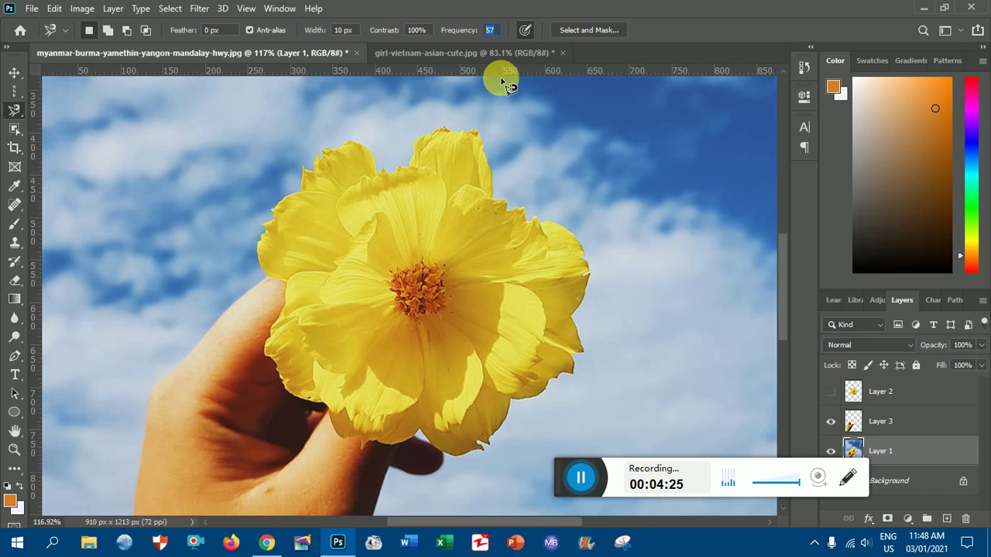
type("90")
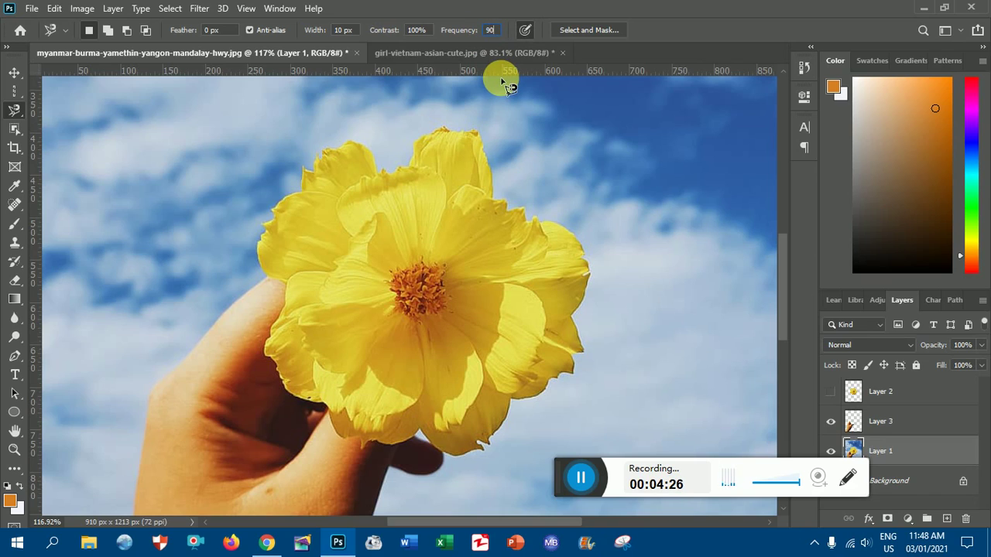
left_click(380, 173)
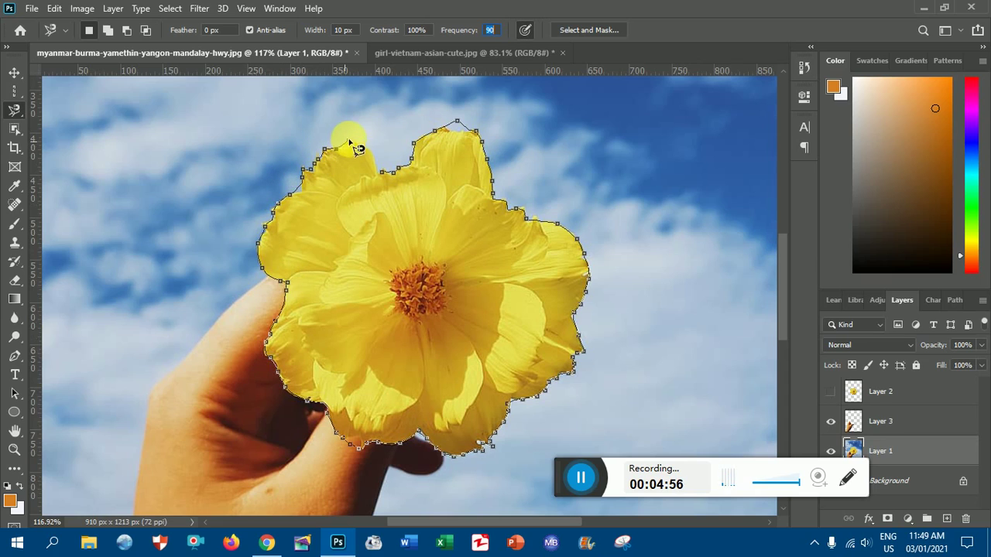
left_click(387, 175)
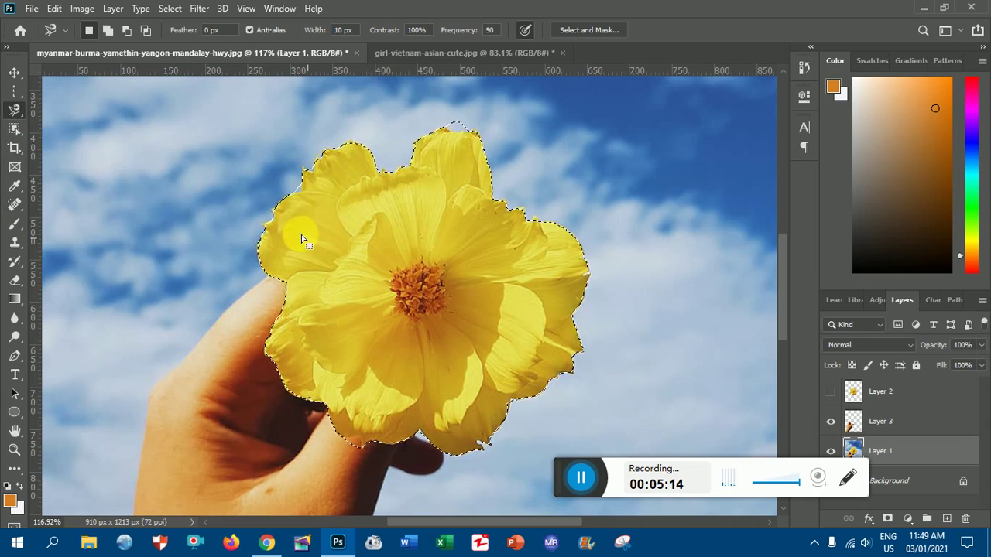
- Set the lasso feather to 55 px and copy the selected flower to a new layer
left_click(209, 33)
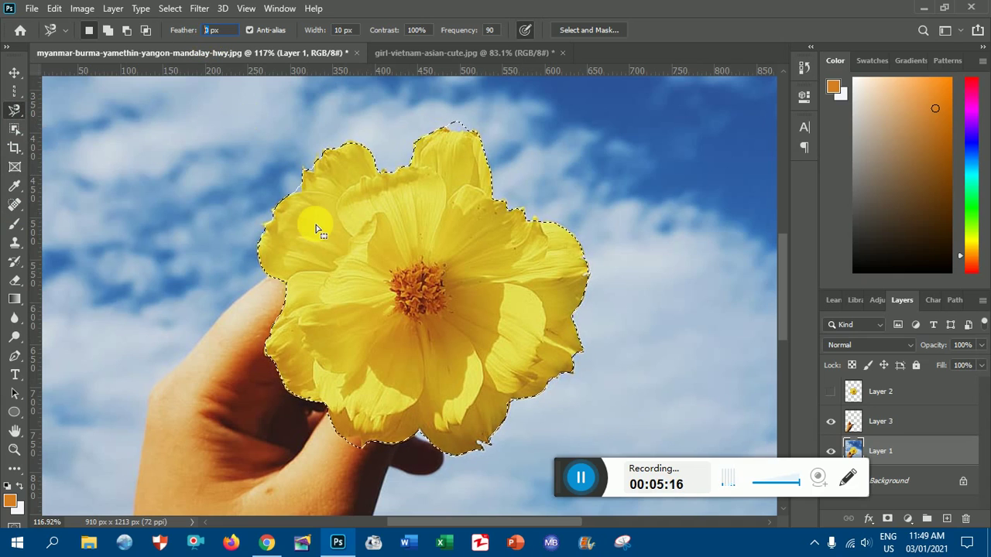
type("55")
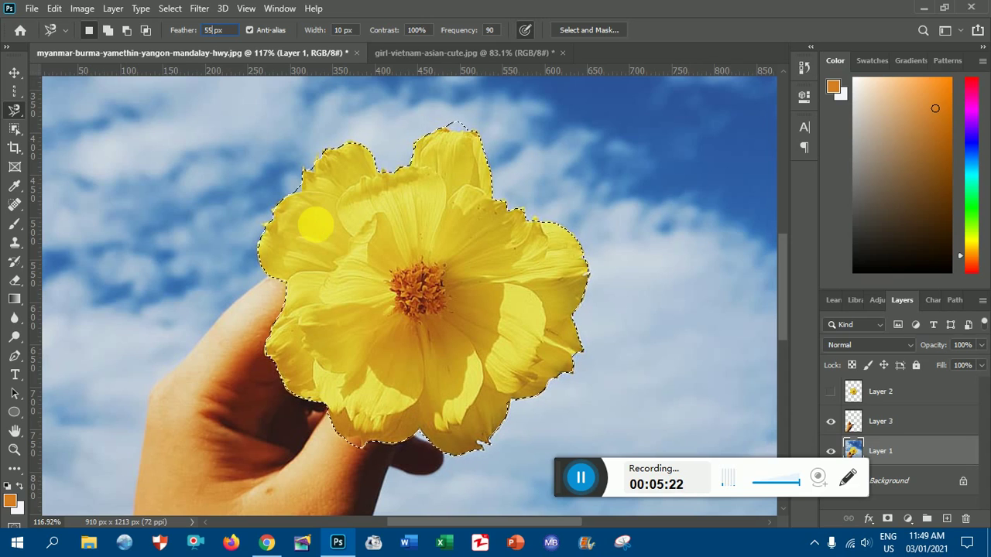
key("ctrl+j")
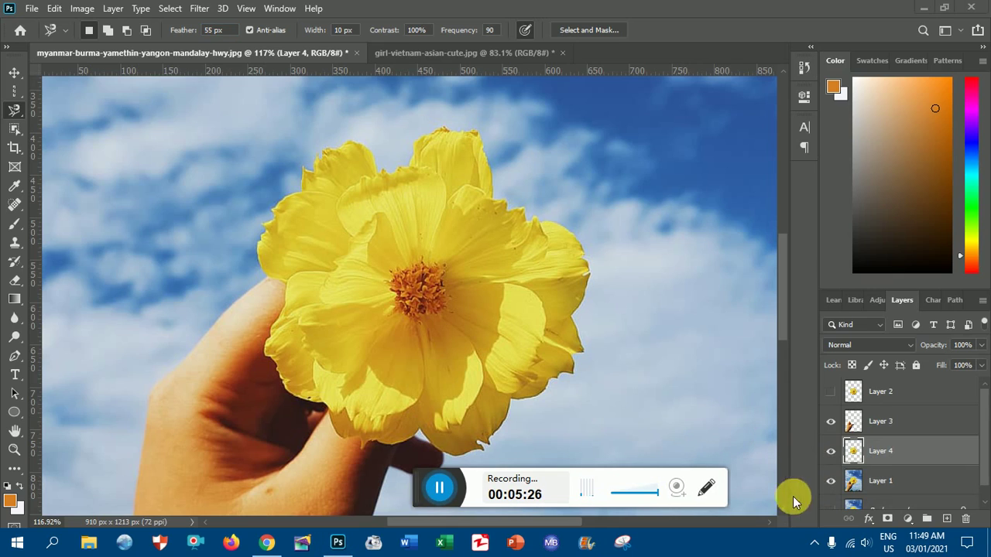
- Compare the flower cutouts on Layer 2 and Layer 4 by switching layer visibility, leaving Layer 4 and Layer 1 shown
left_click(831, 452)
left_click(831, 451)
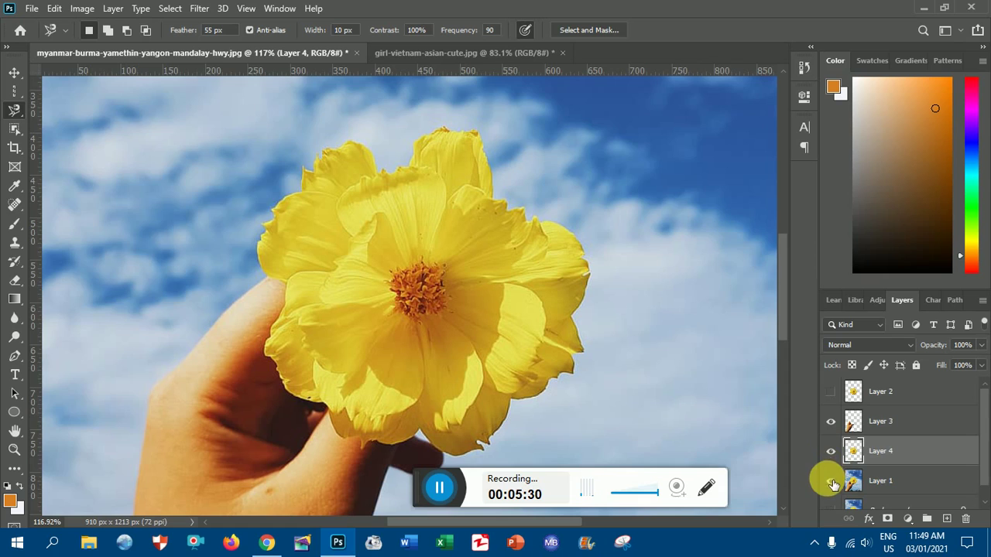
left_click(832, 482)
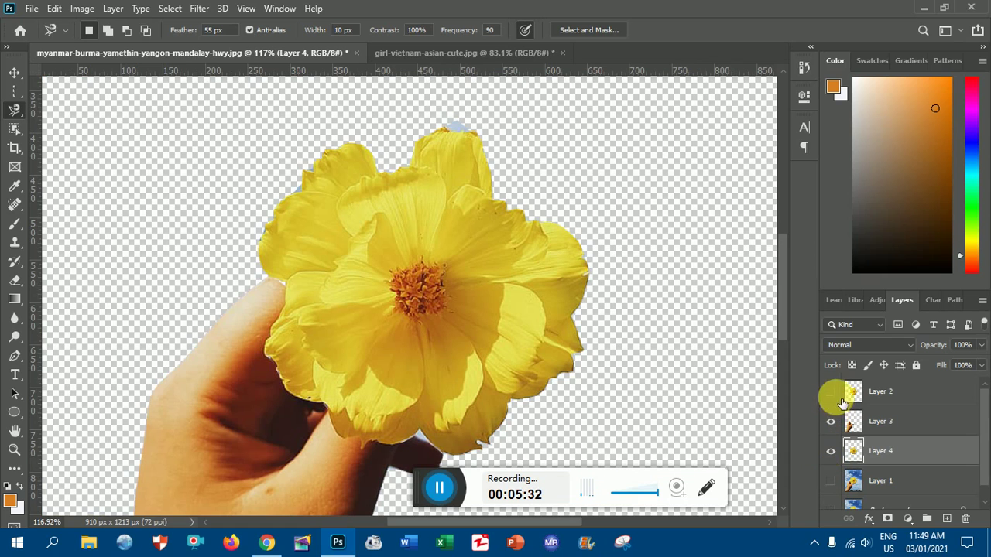
left_click(835, 395)
left_click(832, 454)
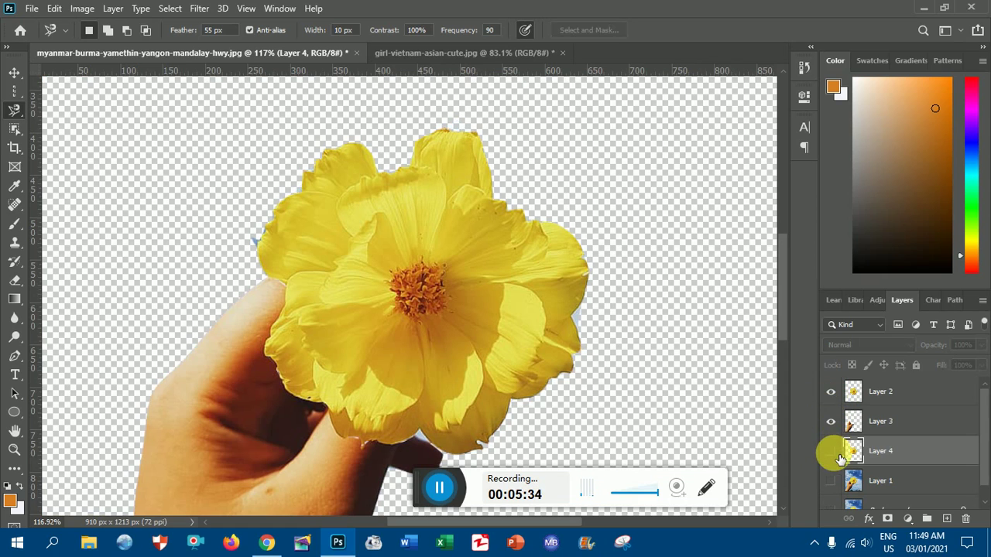
left_click(836, 456)
left_click(837, 455)
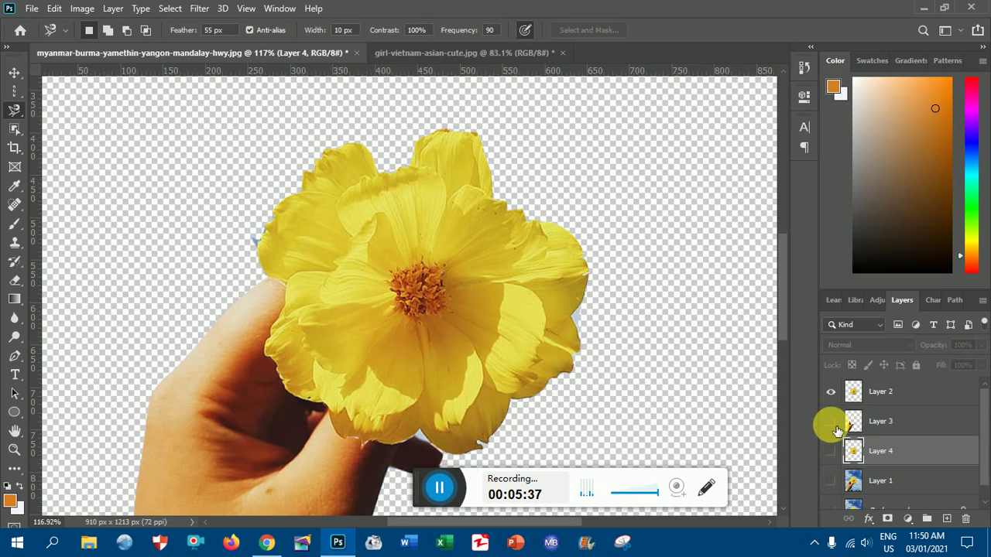
left_click(833, 422)
left_click(829, 392)
left_click(831, 453)
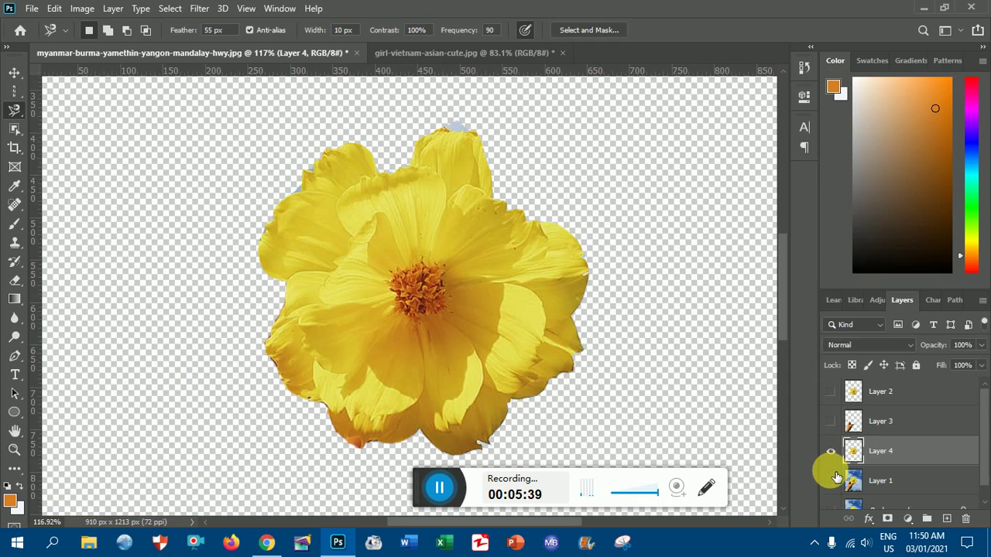
left_click(833, 480)
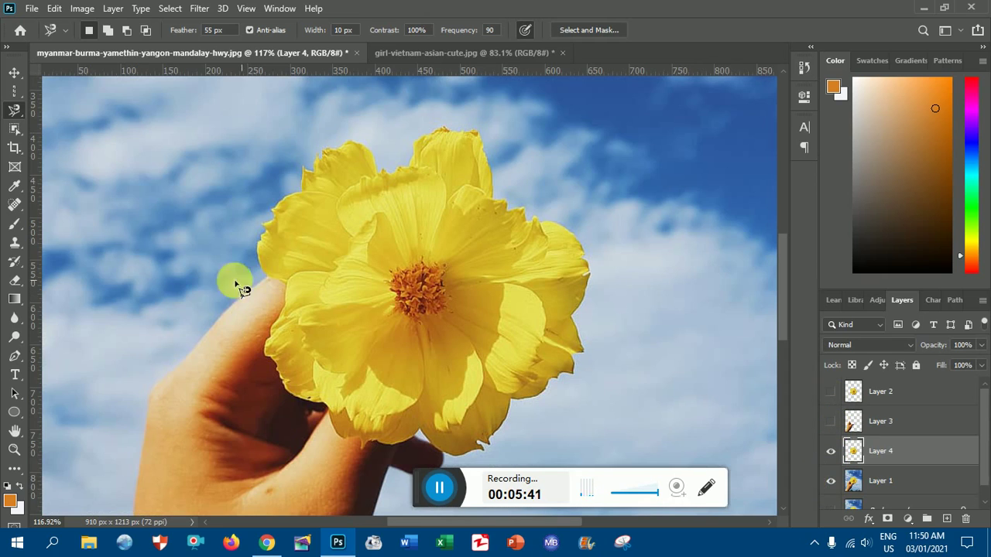
- Try a loose Magnetic Lasso outline across the sky beside the flower, and discard the selection
left_click(19, 118)
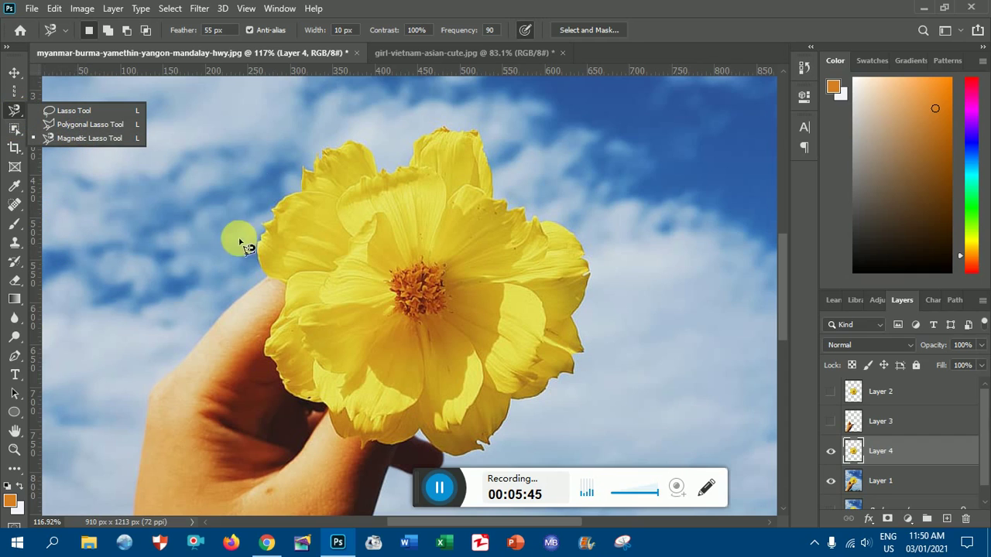
left_click(155, 152)
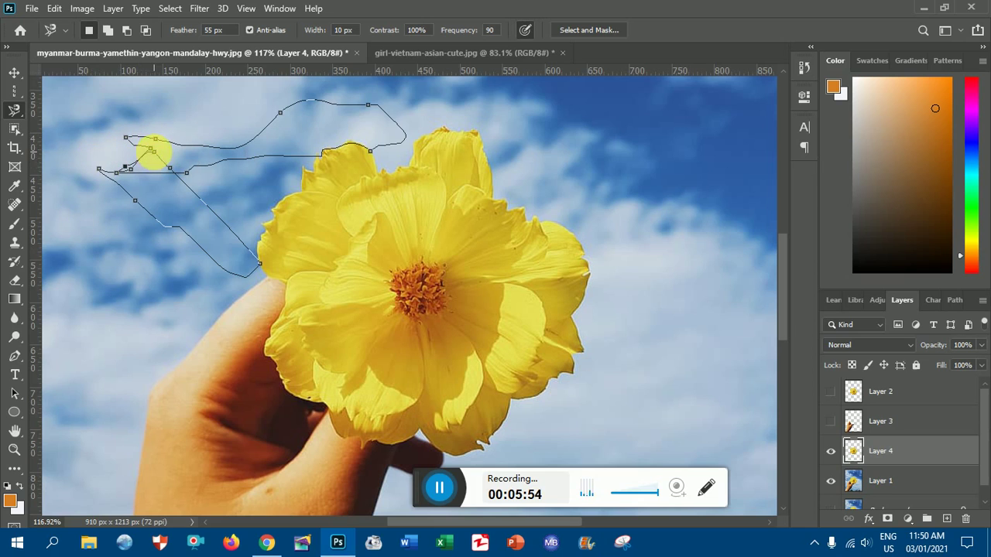
double_click(153, 151)
left_click(465, 215)
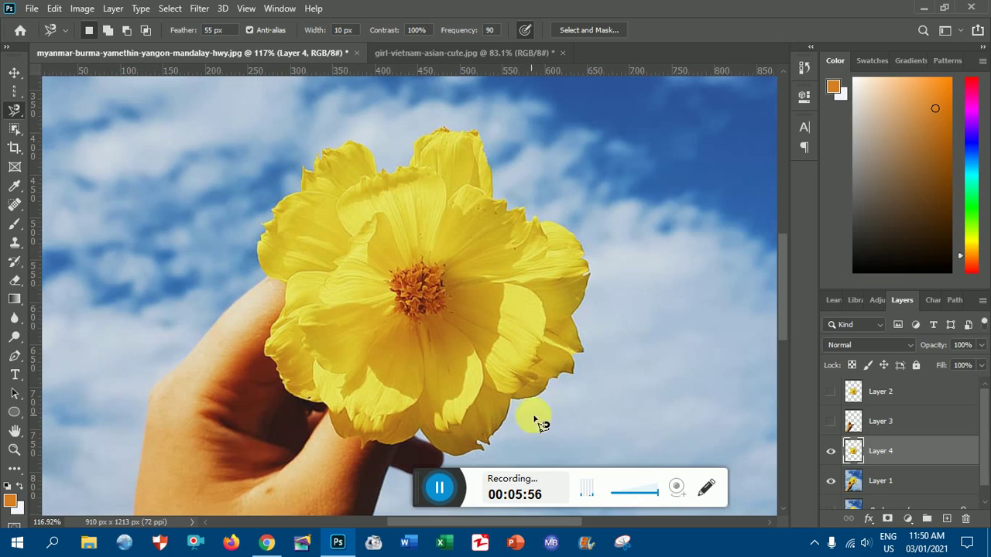